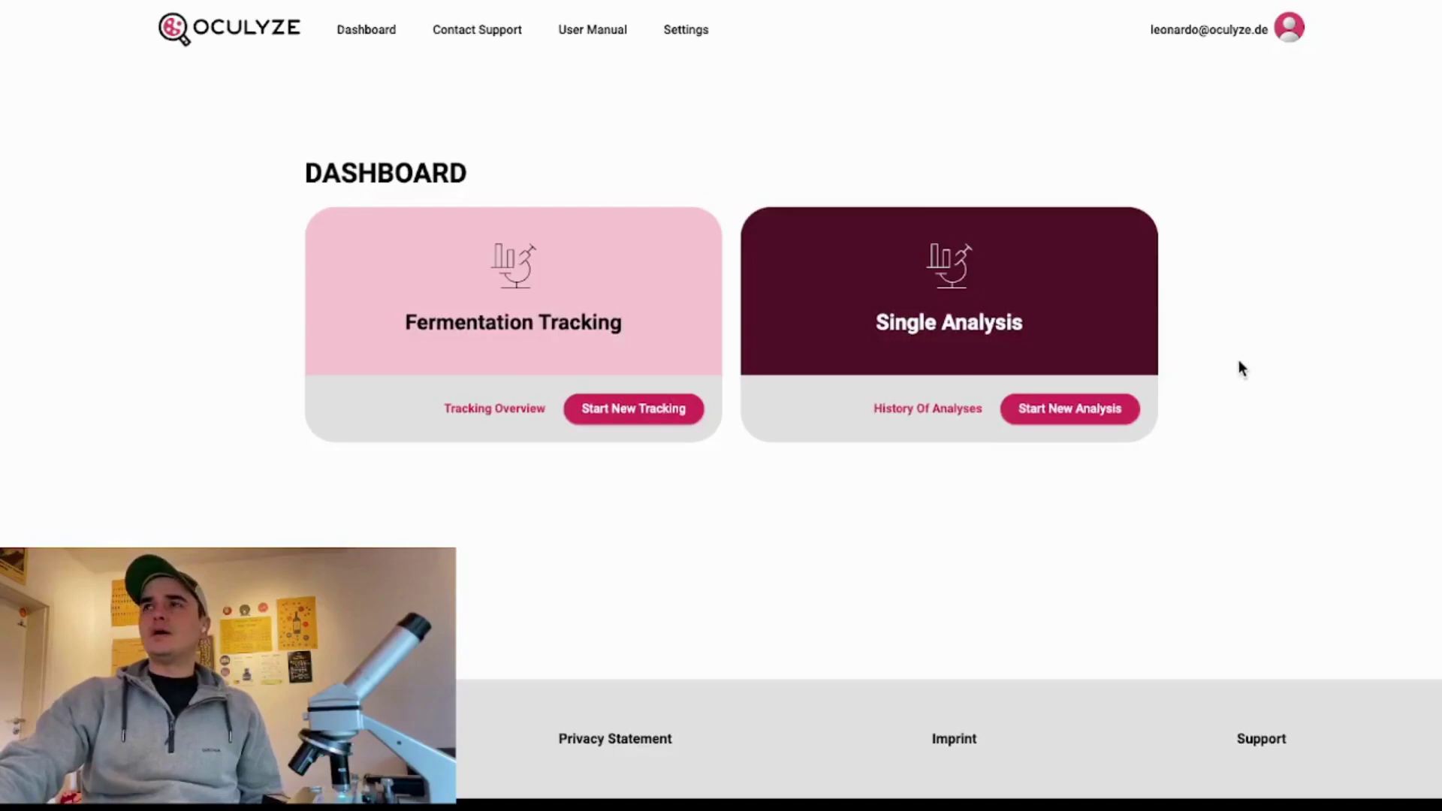
In user settings, change the camera type to Microscope Camera and save
{"action": "left_click", "coordinate": [1289, 32]}
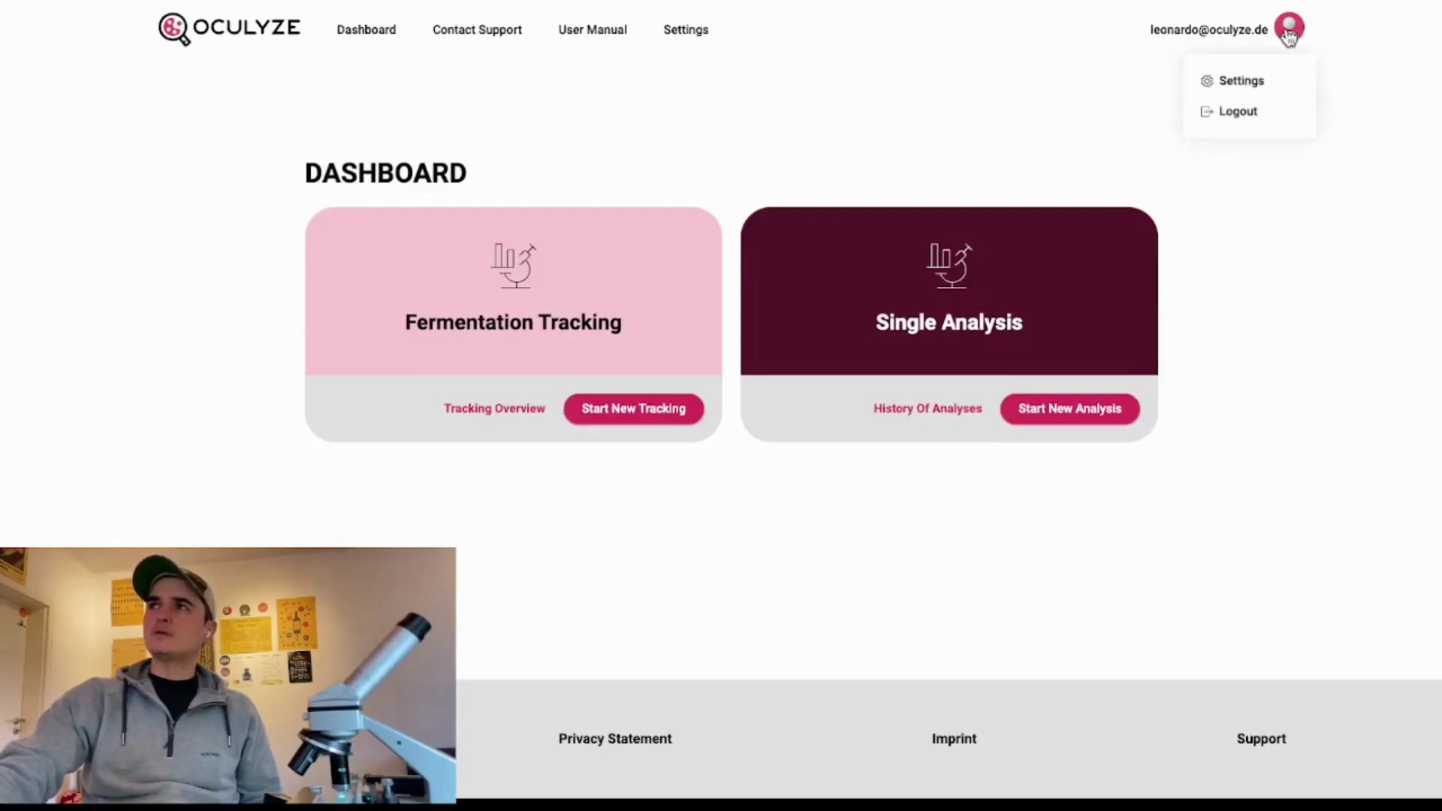
{"action": "left_click", "coordinate": [1253, 81]}
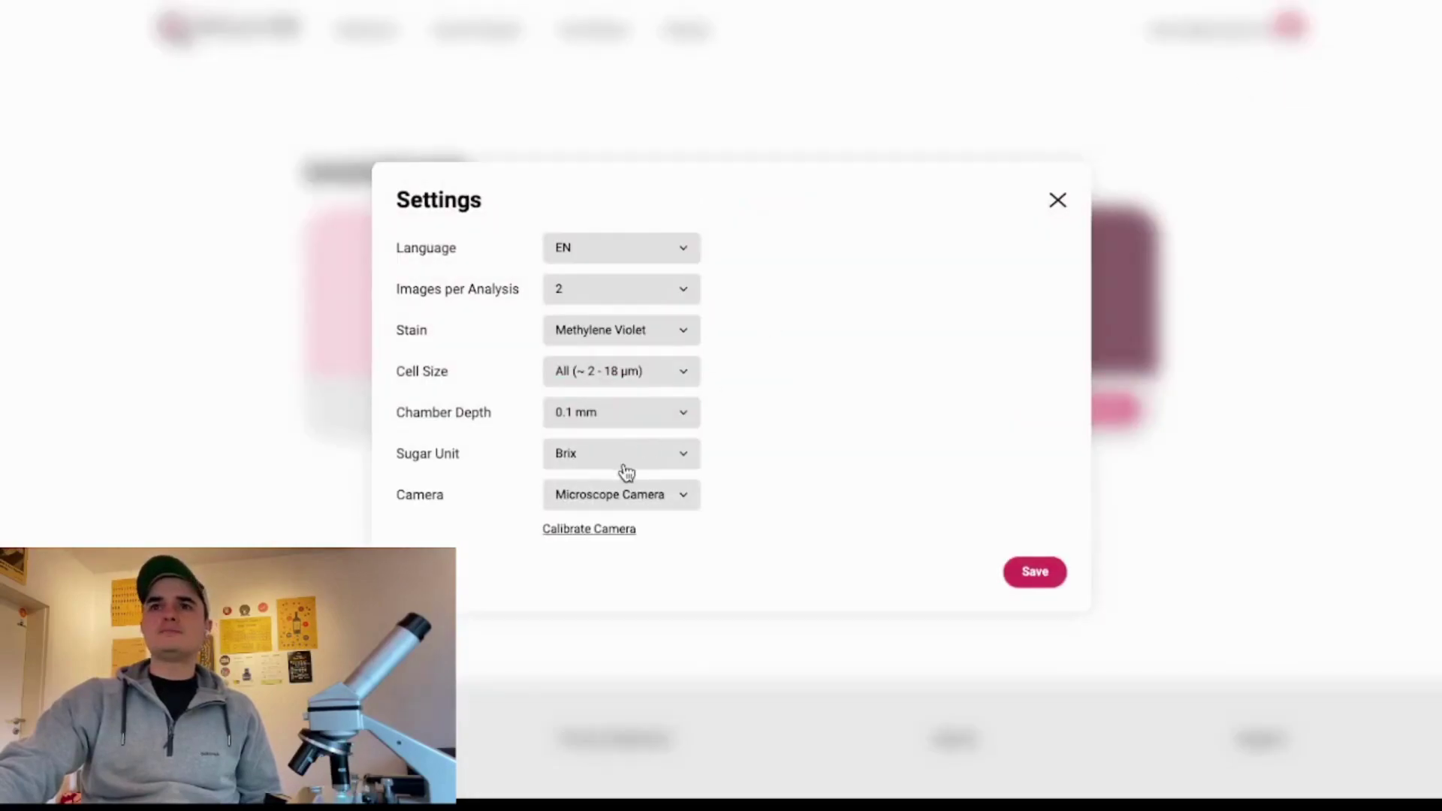
{"action": "left_click", "coordinate": [645, 496]}
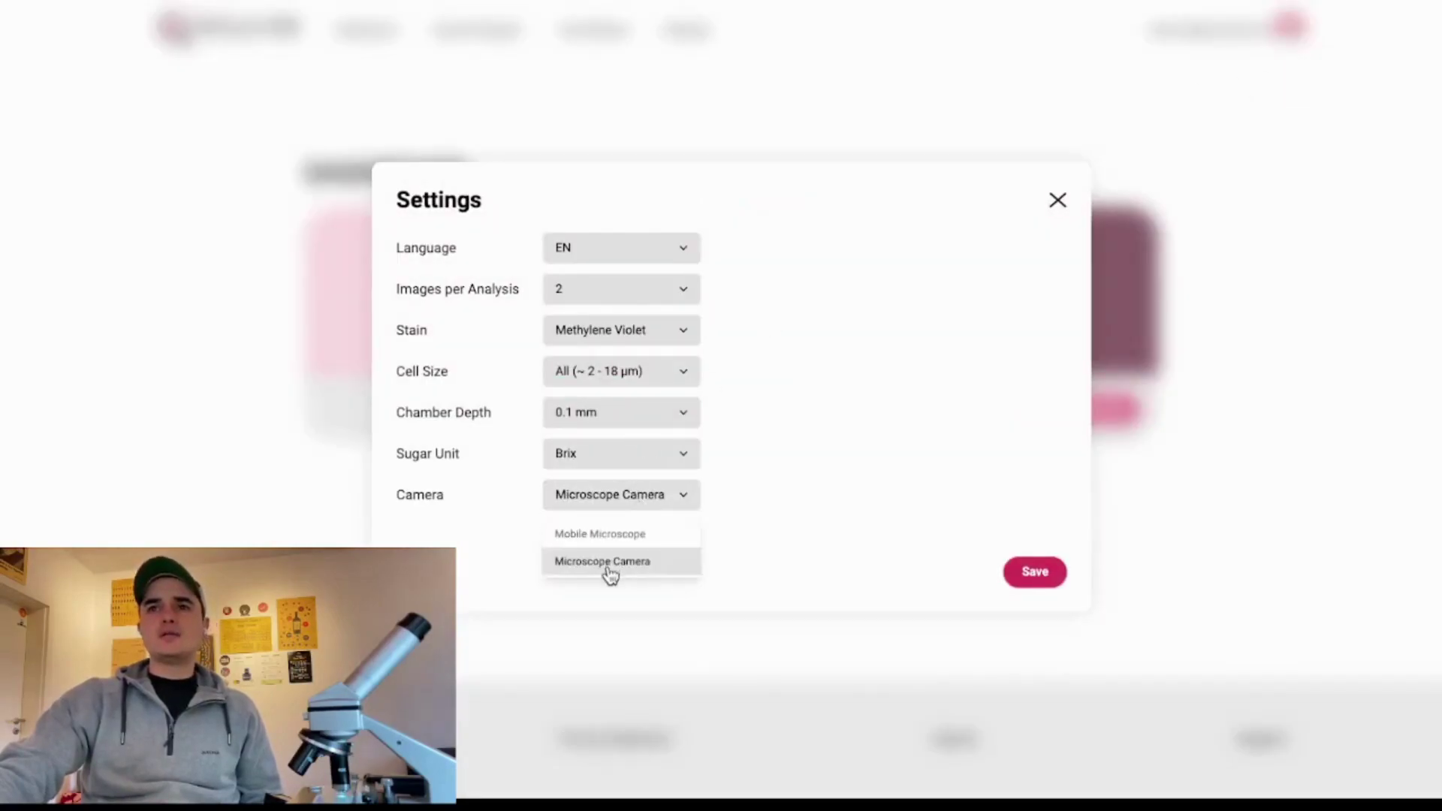
{"action": "left_click", "coordinate": [609, 563]}
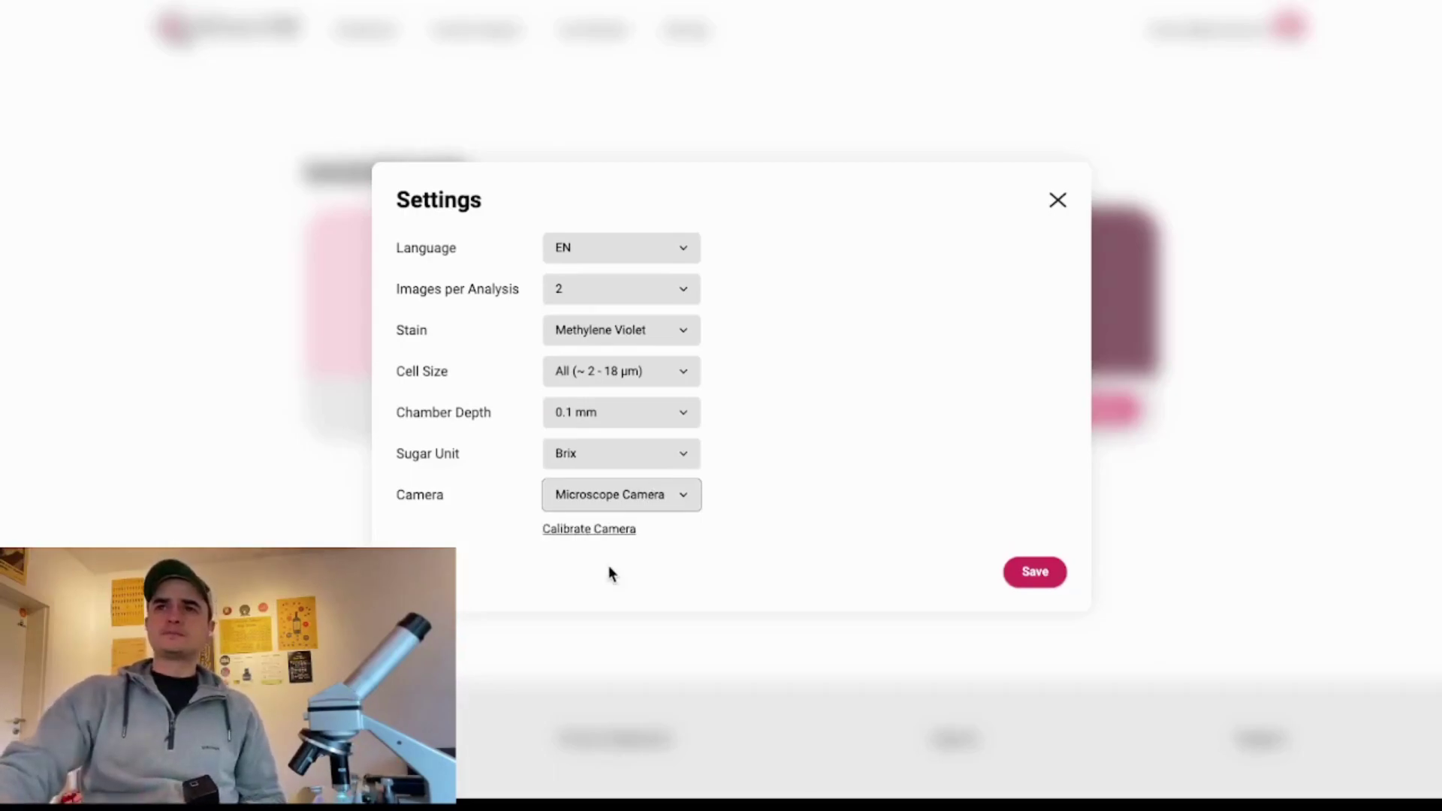
{"action": "left_click", "coordinate": [597, 530]}
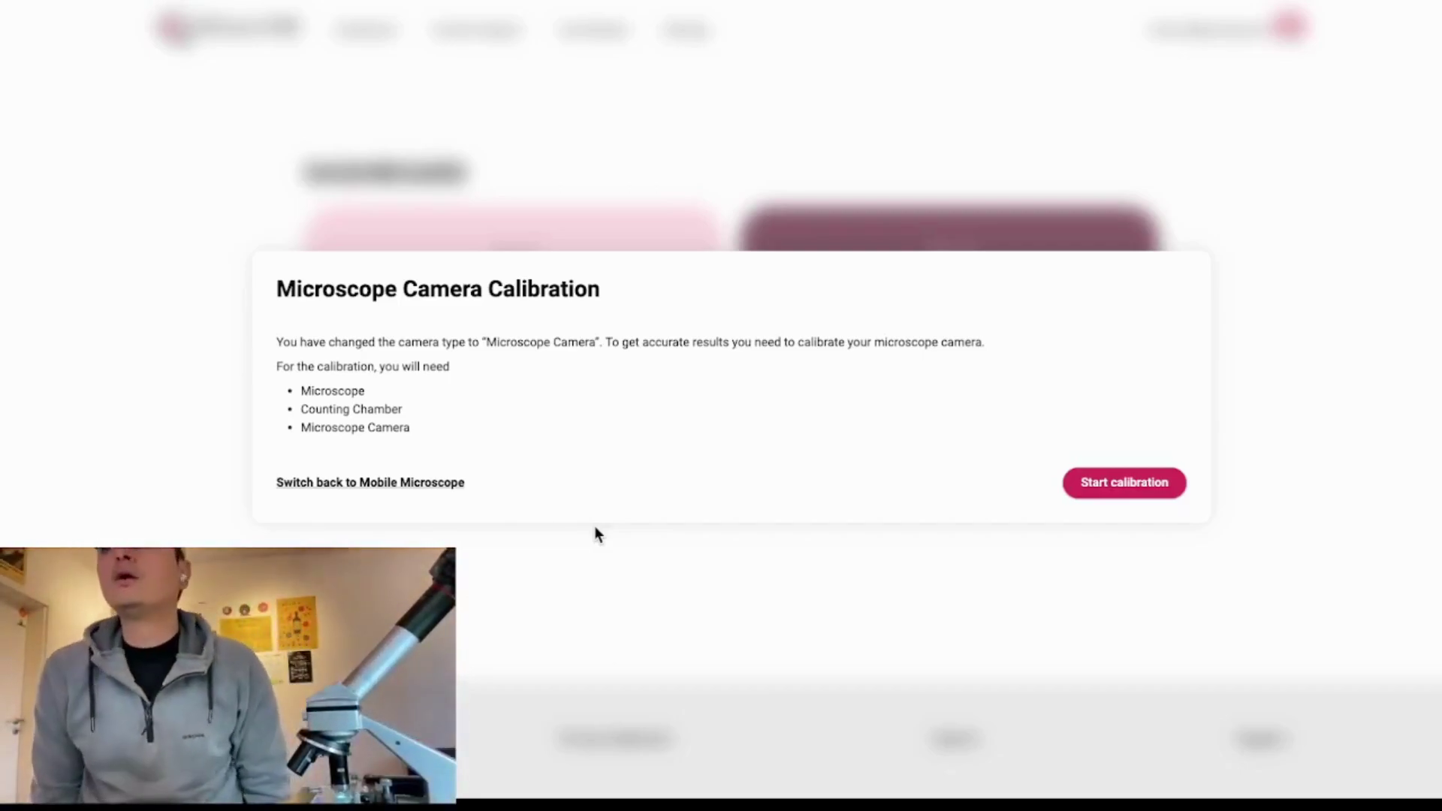
Begin the calibration wizard and set the counting chamber depth to 0.1 mm
{"action": "left_click", "coordinate": [1125, 485]}
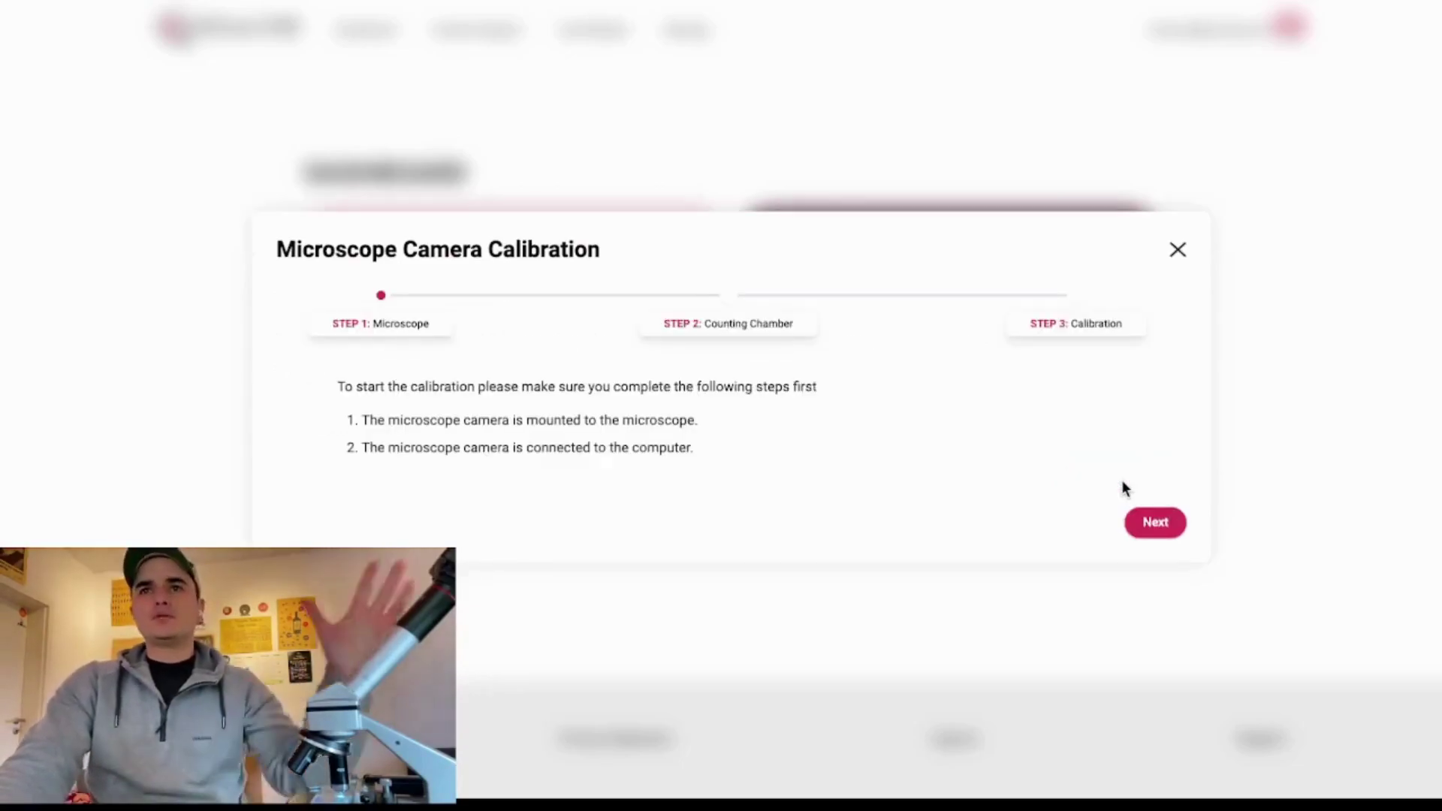
{"action": "left_click", "coordinate": [1149, 526]}
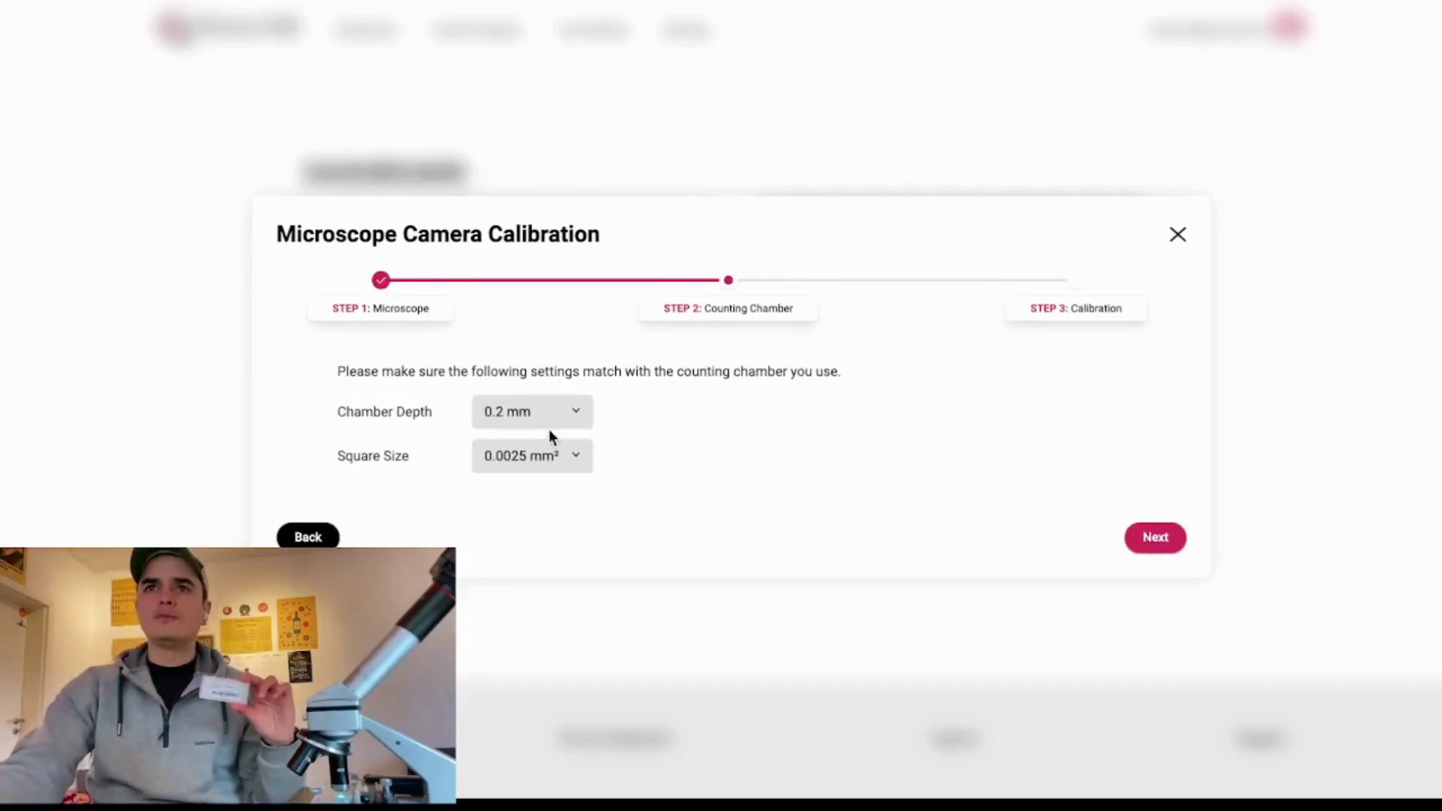
{"action": "left_click", "coordinate": [576, 418]}
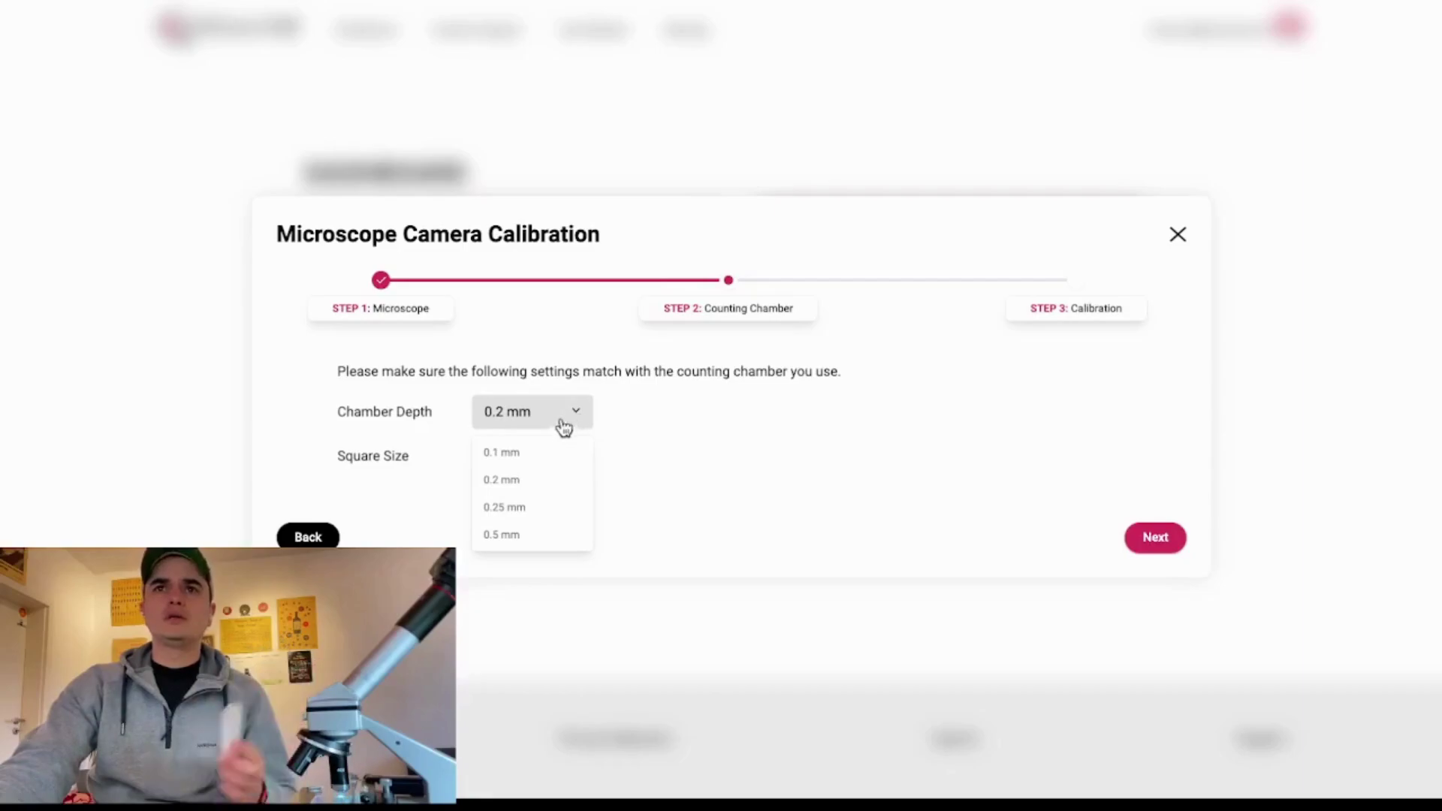
{"action": "left_click", "coordinate": [543, 451]}
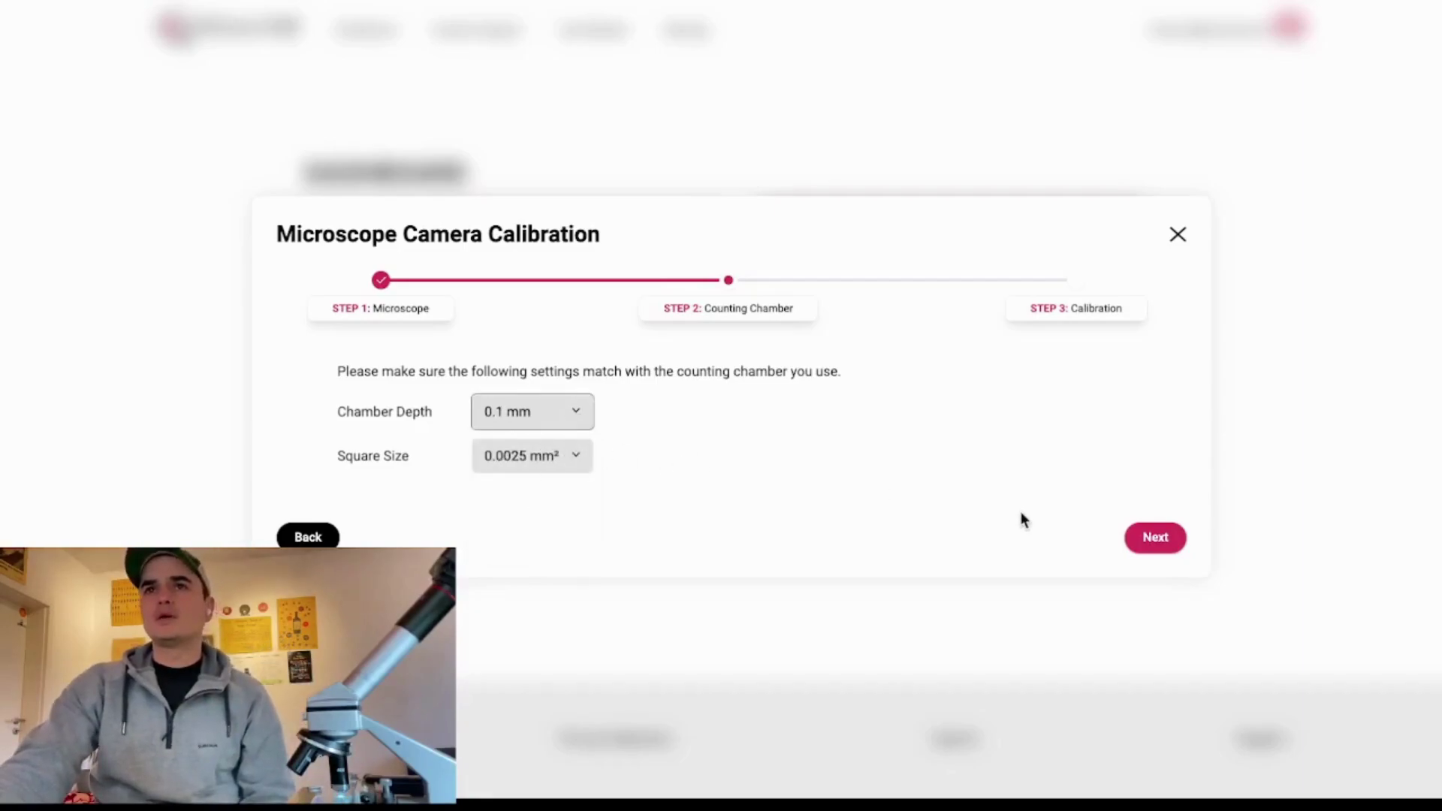
Advance to step 3 showing the live microscope feed of the chamber grid
{"action": "left_click", "coordinate": [1144, 537]}
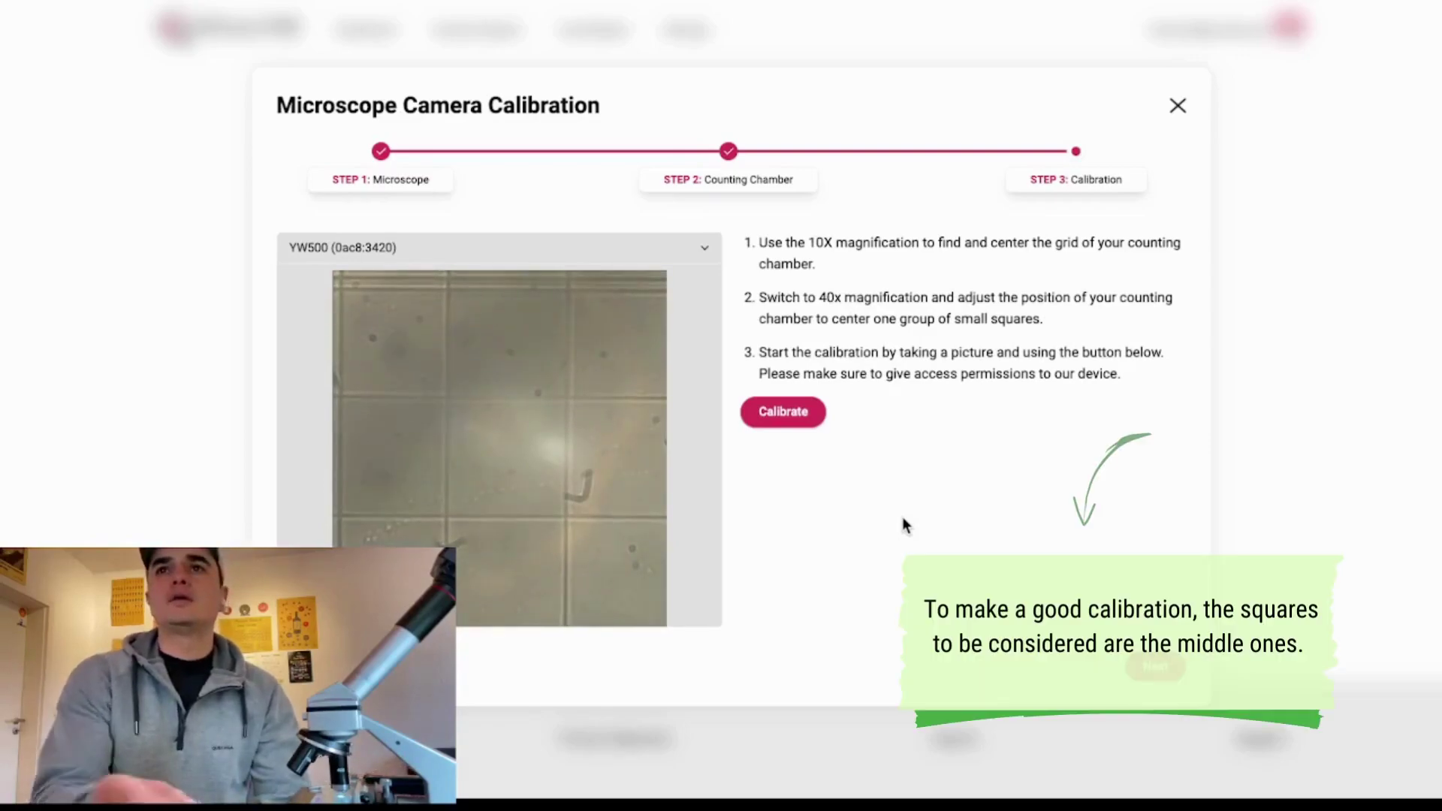
Run calibration on the live chamber grid image, which reports Calibration Failed
{"action": "left_click", "coordinate": [794, 420]}
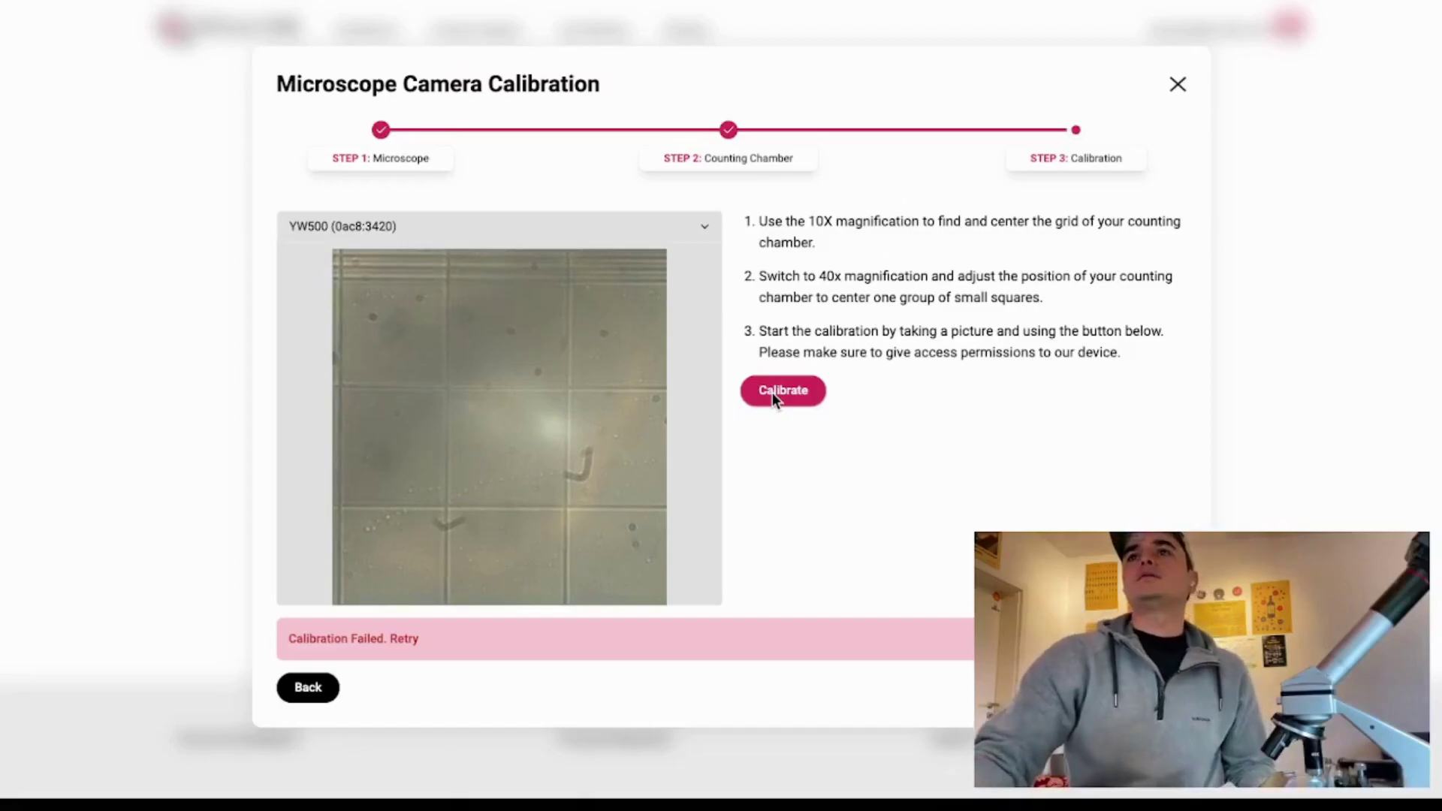
Retry the calibration on the repositioned grid image
{"action": "left_click", "coordinate": [780, 392]}
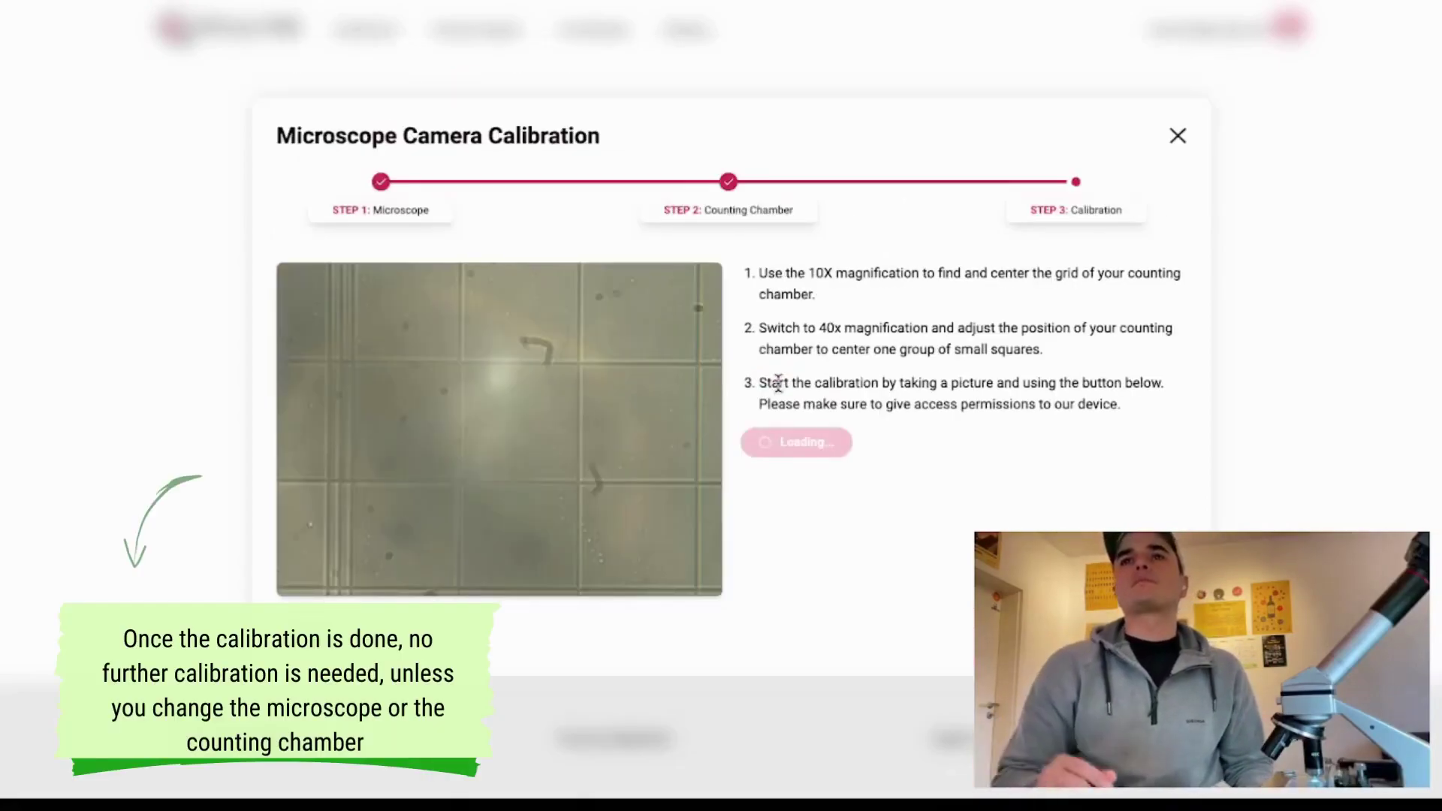